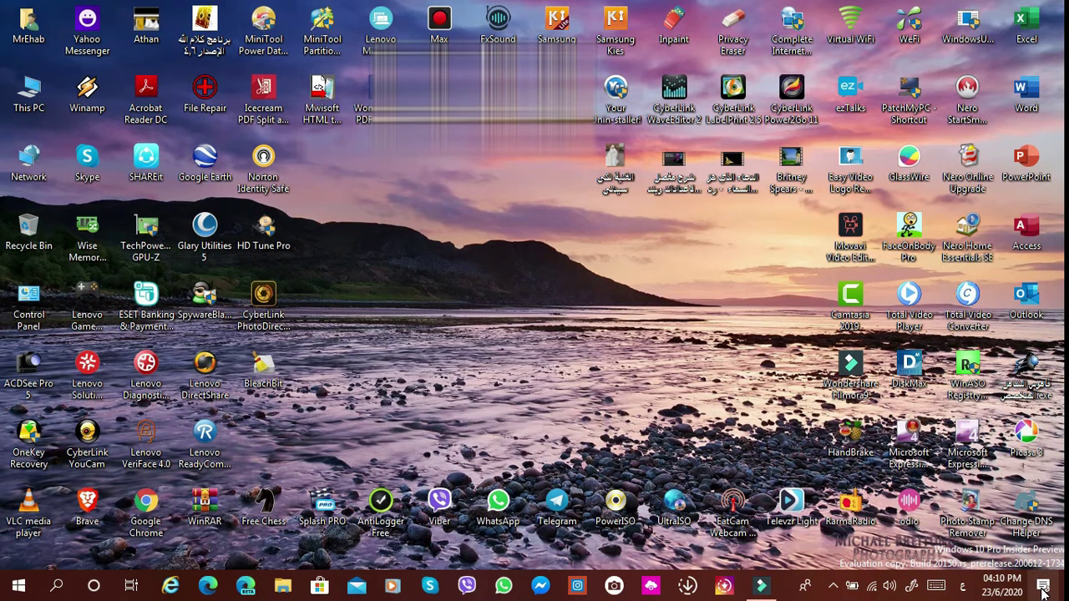
# Step: Open the Power & sleep page of the Windows system settings
pyautogui.click(1042, 591)
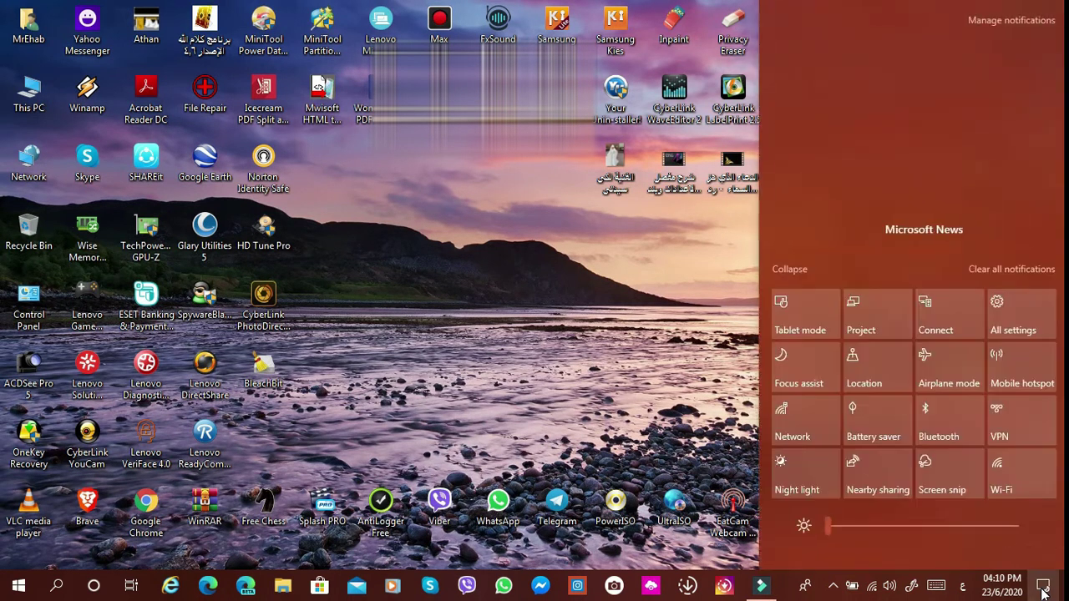
pyautogui.click(1012, 304)
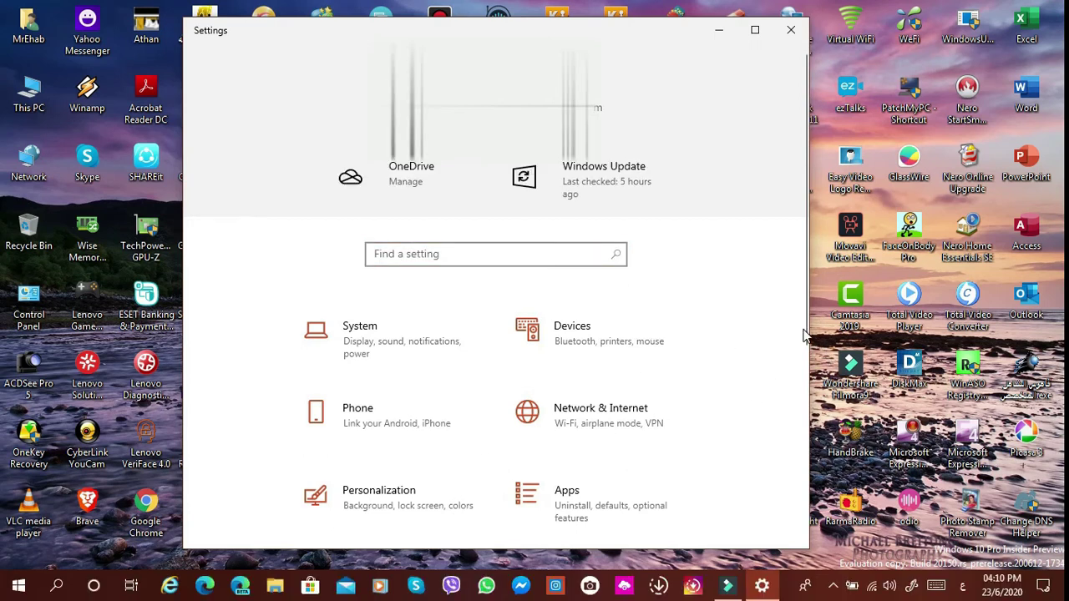
pyautogui.moveTo(802, 334); pyautogui.dragTo(809, 455)
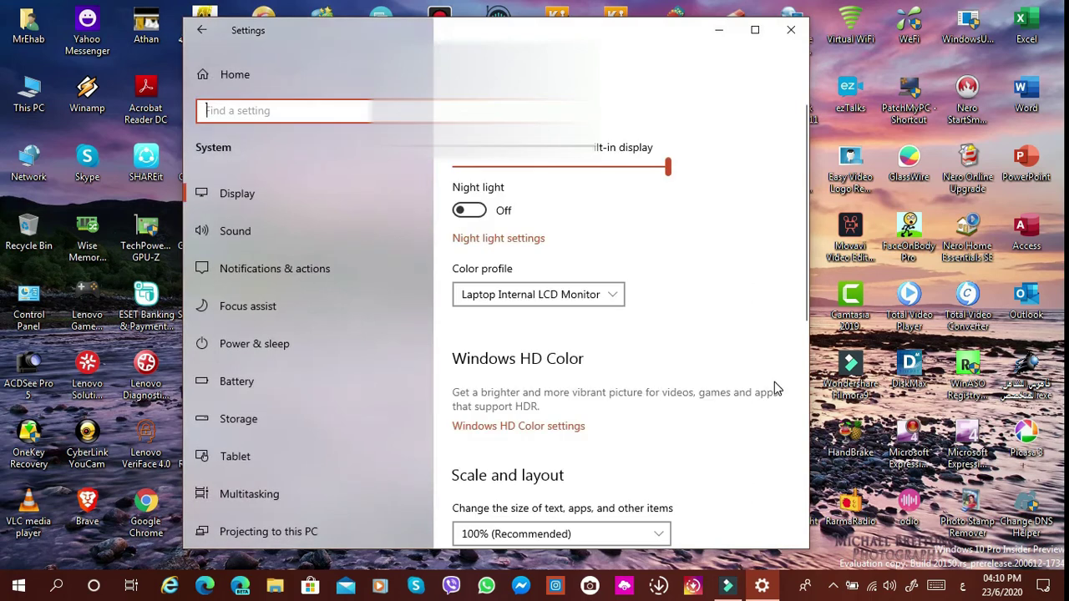
pyautogui.click(280, 352)
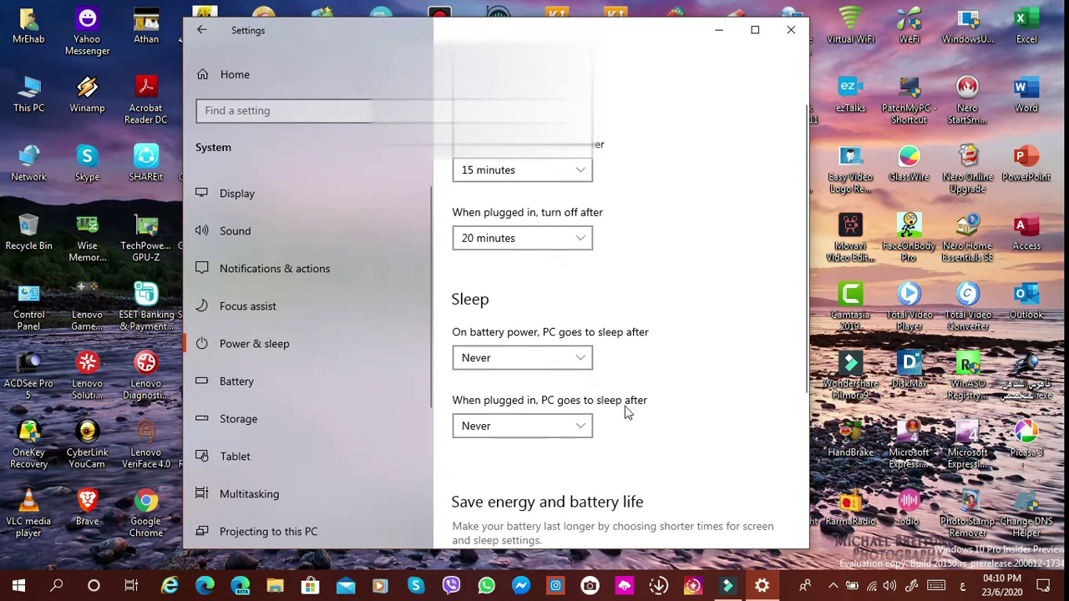
# Step: Set the PC to sleep after 15 minutes on battery power and after 5 minutes when plugged in
pyautogui.click(582, 362)
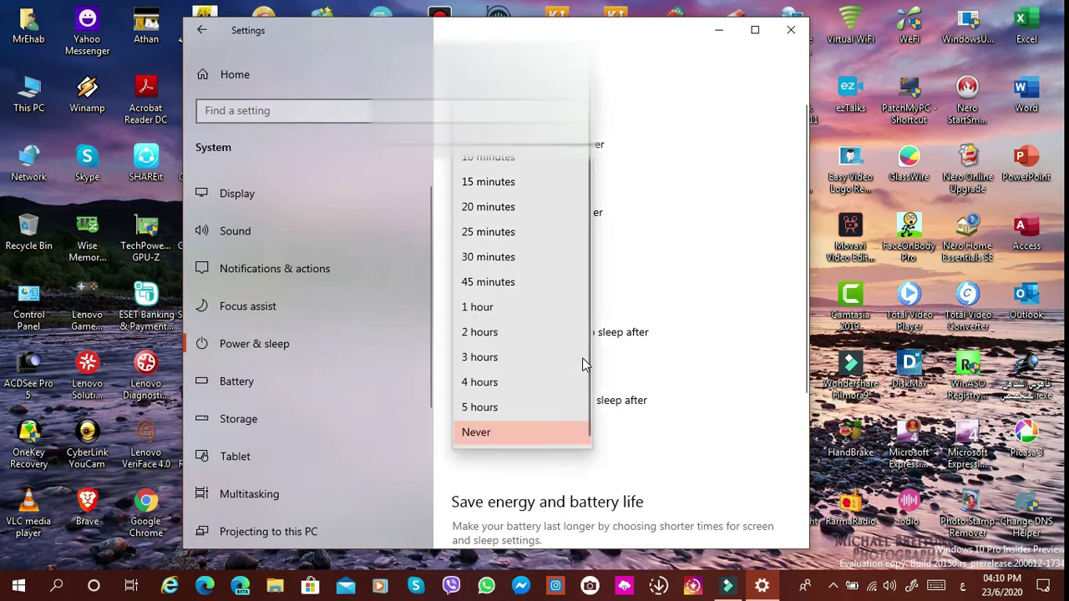
pyautogui.click(491, 186)
pyautogui.click(583, 426)
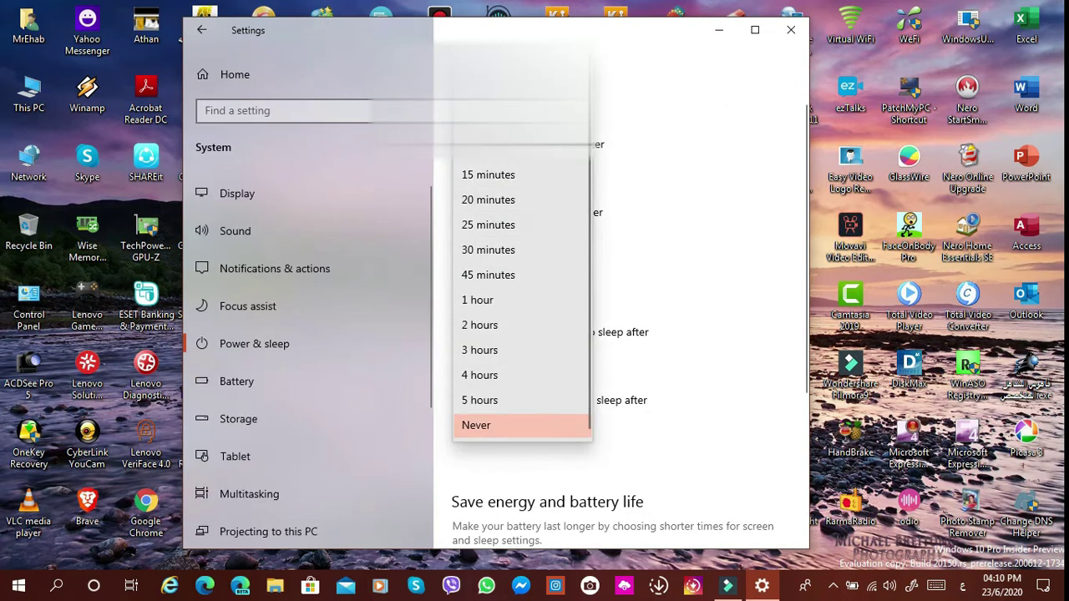
pyautogui.click(489, 124)
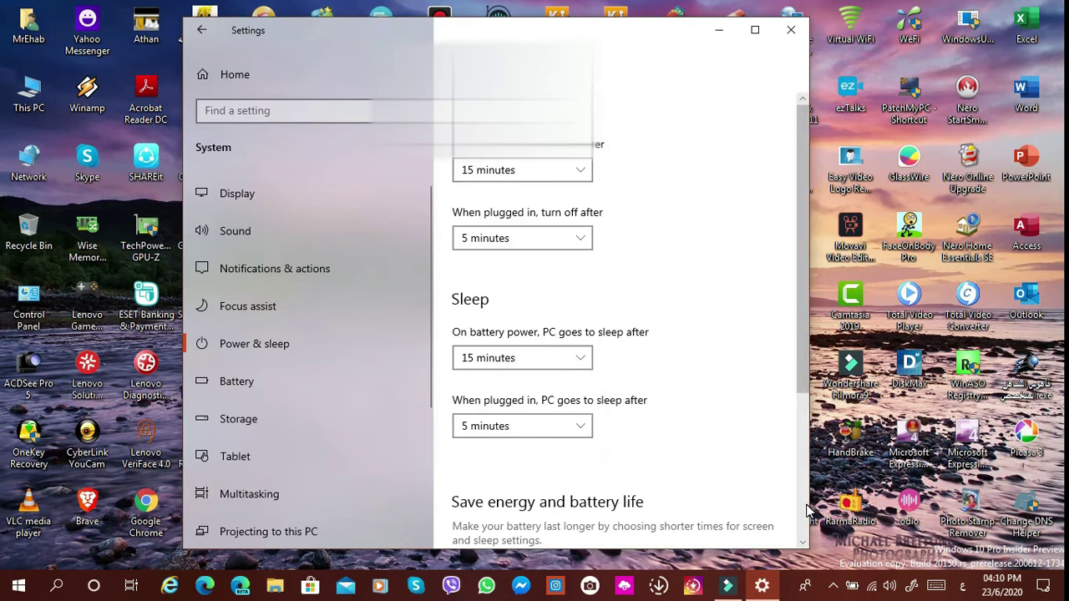
# Step: Open the advanced power settings of the Balanced plan through the additional power settings and the computer sleep options
pyautogui.scroll(-3, 806, 510)
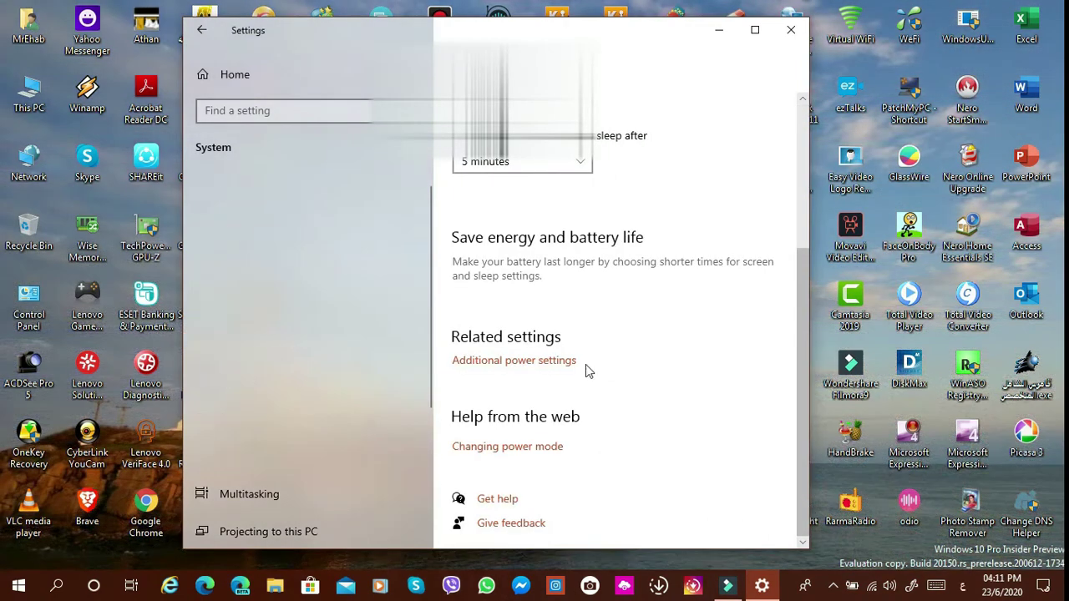
pyautogui.click(488, 364)
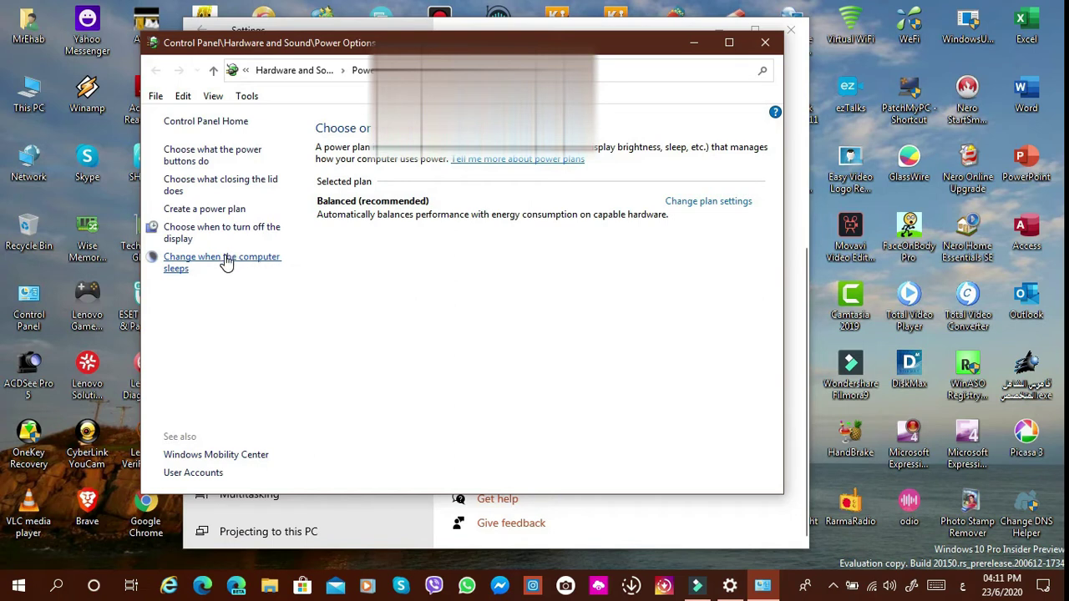
pyautogui.click(225, 261)
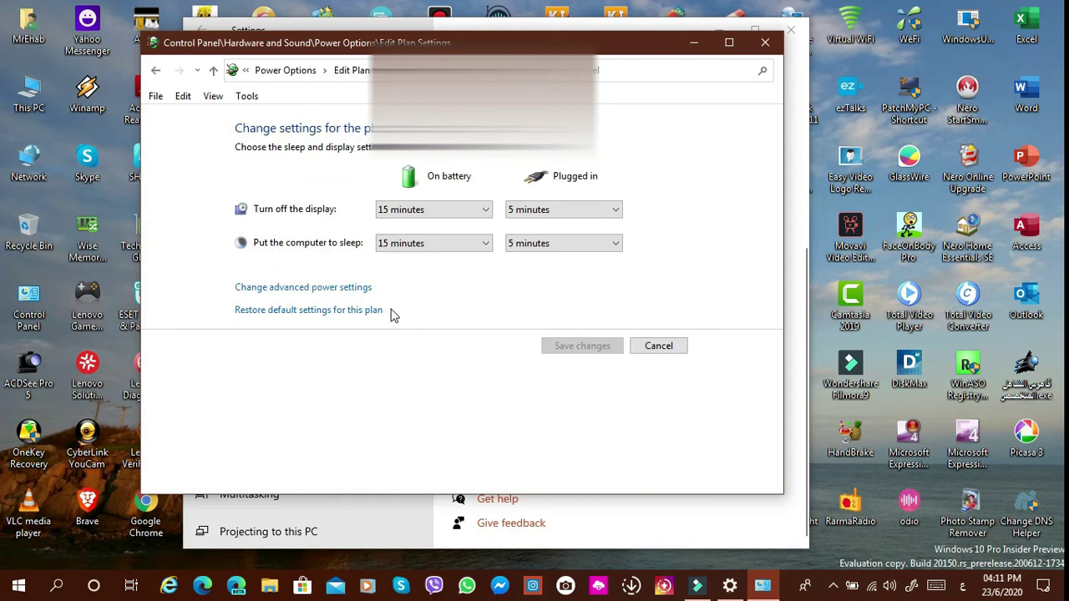
pyautogui.click(288, 289)
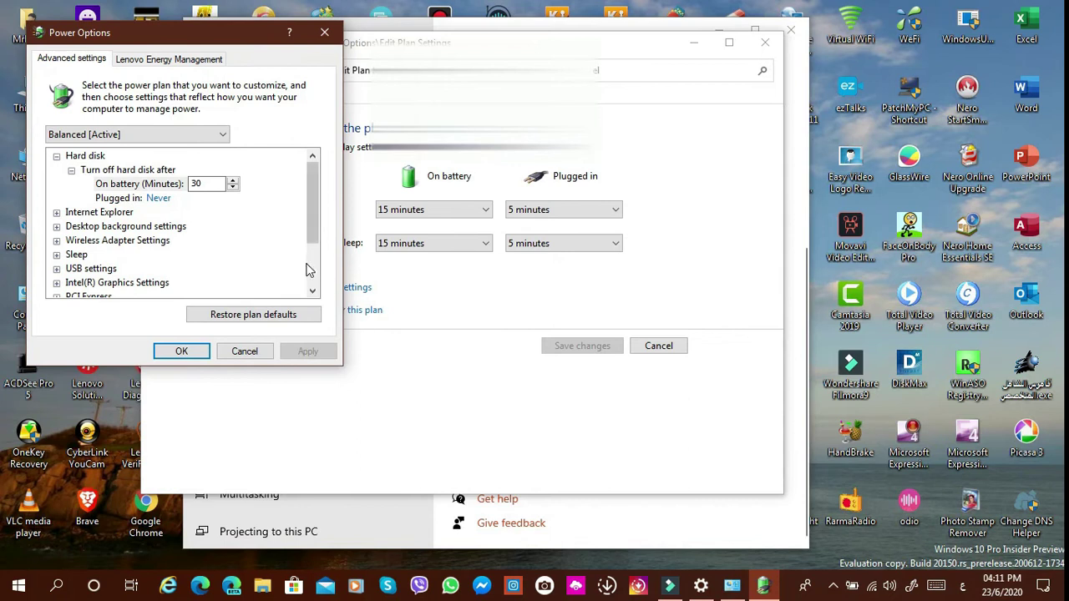
# Step: Expand the Processor power management group and its Minimum processor state entry
pyautogui.click(313, 270)
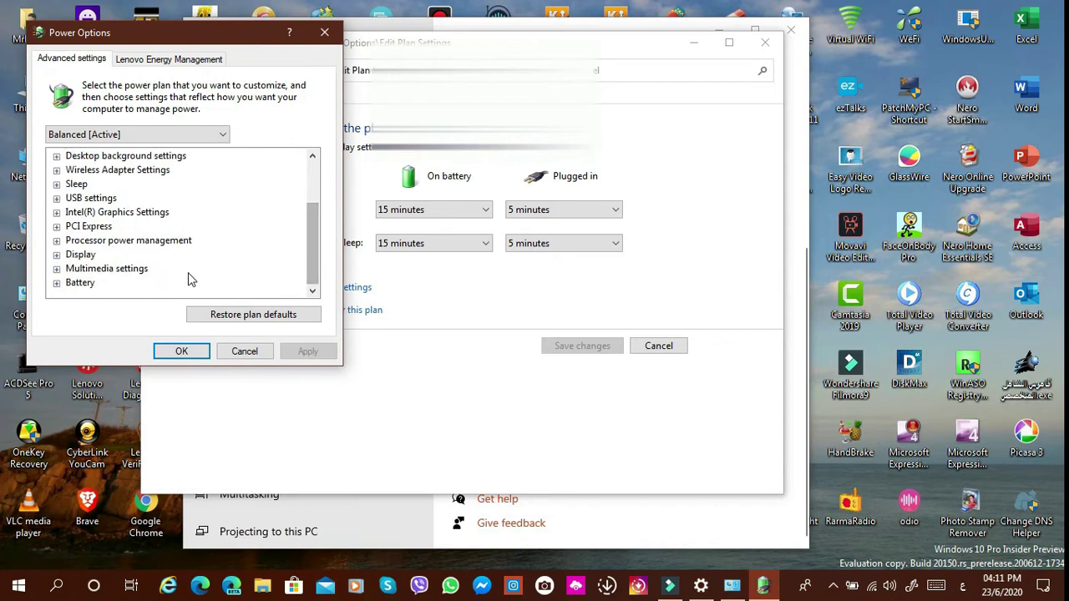
pyautogui.doubleClick(140, 249)
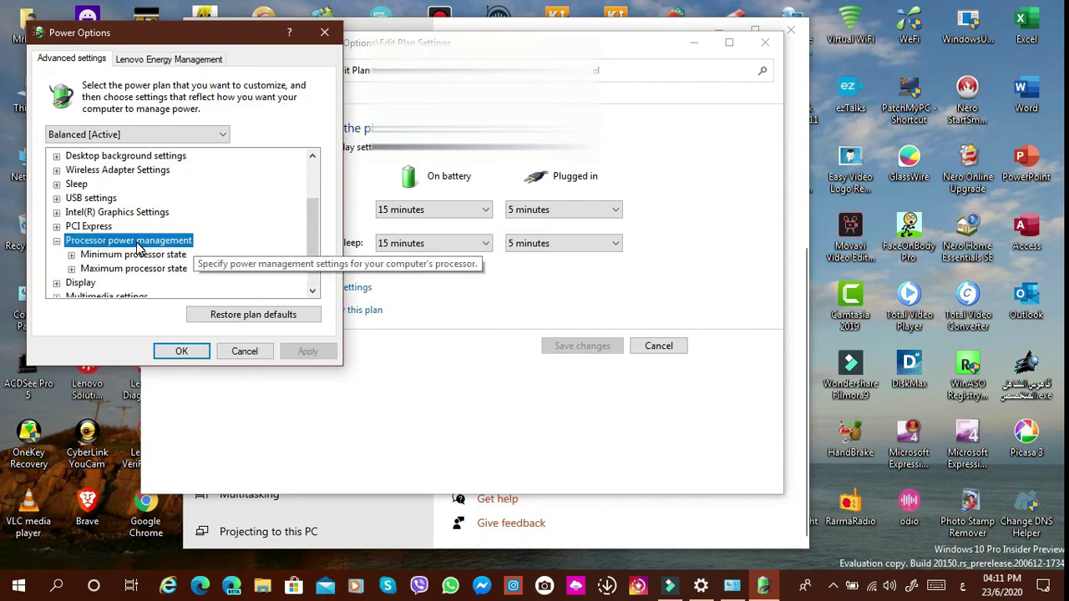
pyautogui.doubleClick(178, 256)
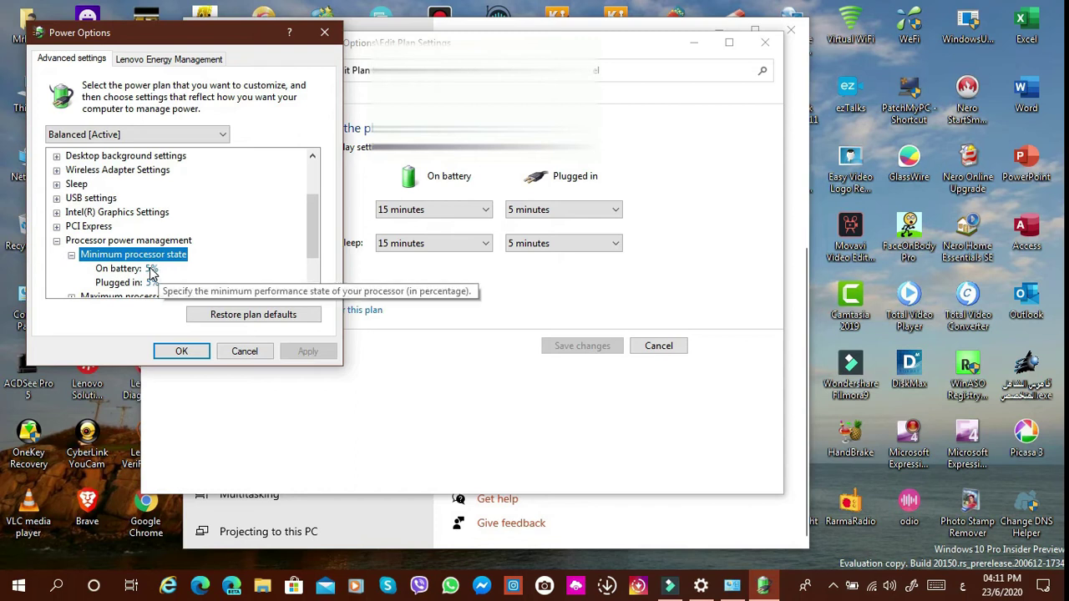
# Step: Set the minimum processor state to 60% on battery and 60% plugged in, and apply it
pyautogui.click(151, 269)
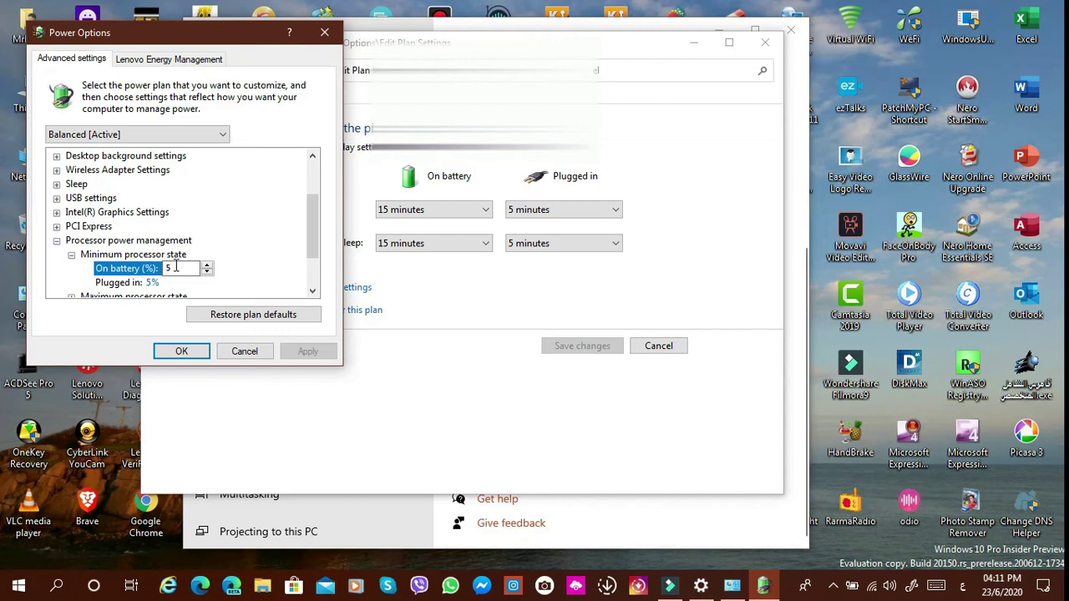
pyautogui.doubleClick(172, 267)
pyautogui.write('60')
pyautogui.click(310, 294)
pyautogui.click(310, 294)
pyautogui.click(310, 294)
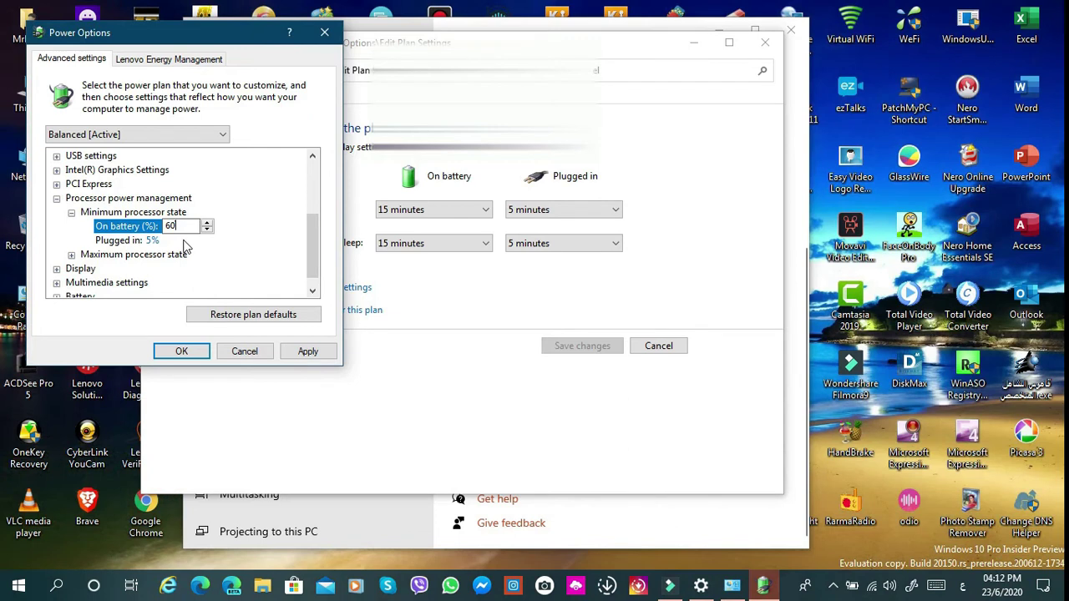
pyautogui.click(191, 241)
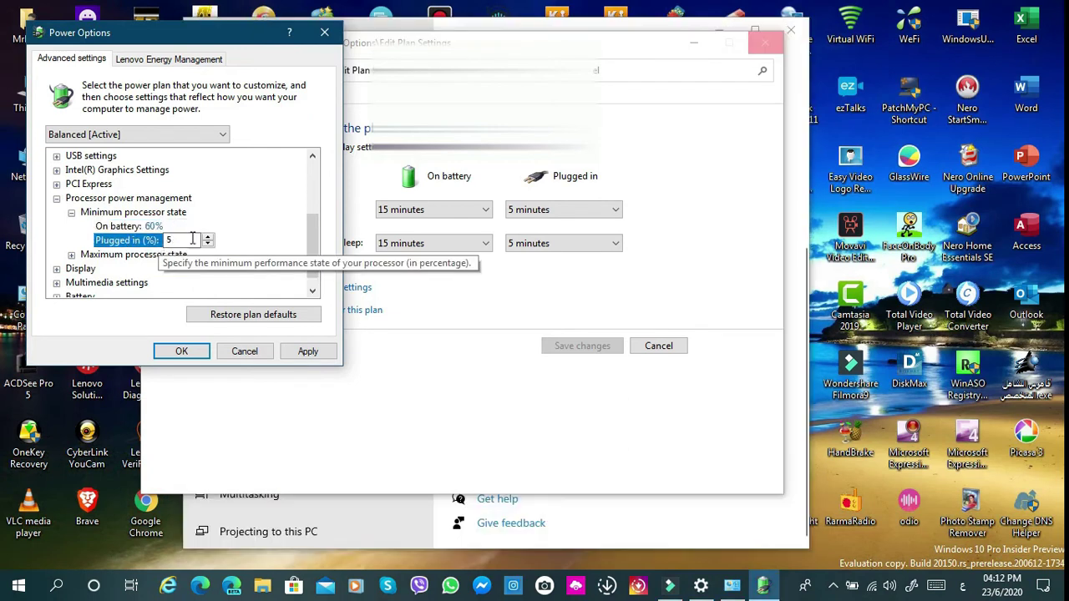
pyautogui.moveTo(191, 240); pyautogui.dragTo(166, 242)
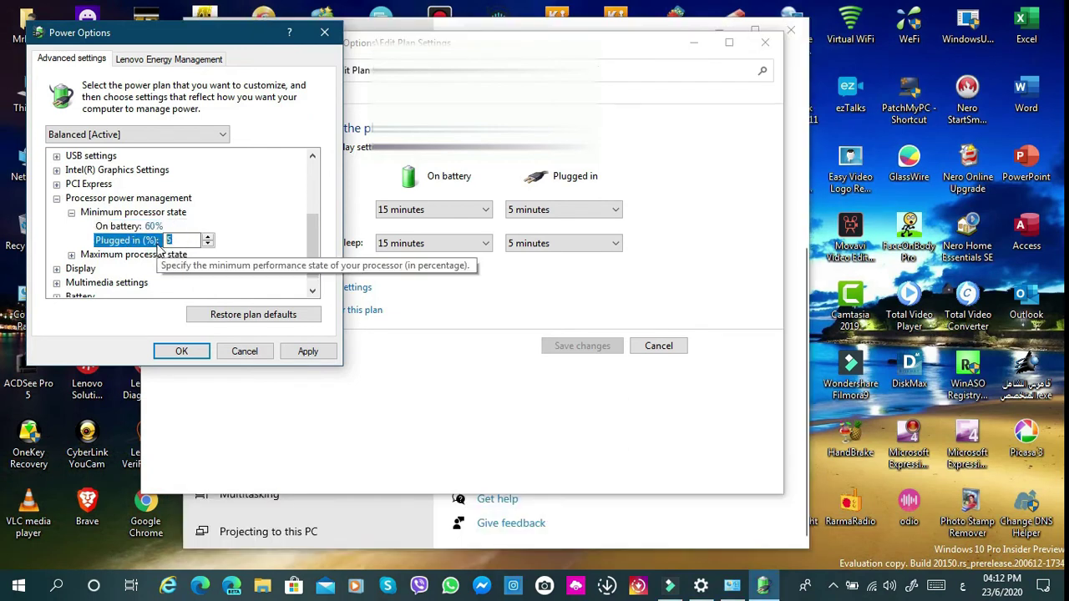
pyautogui.write('60')
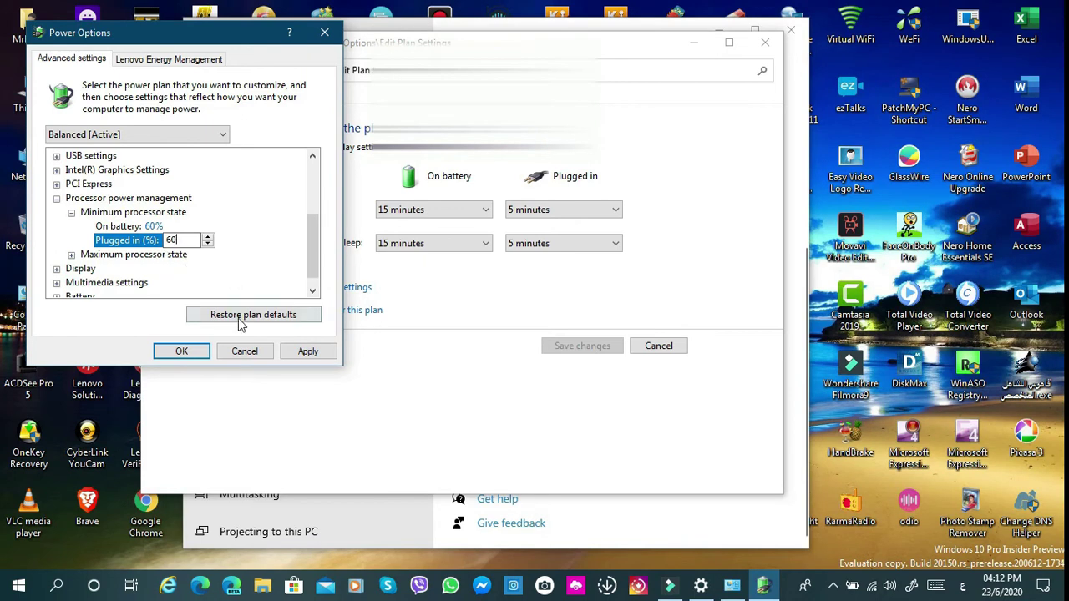
pyautogui.click(294, 354)
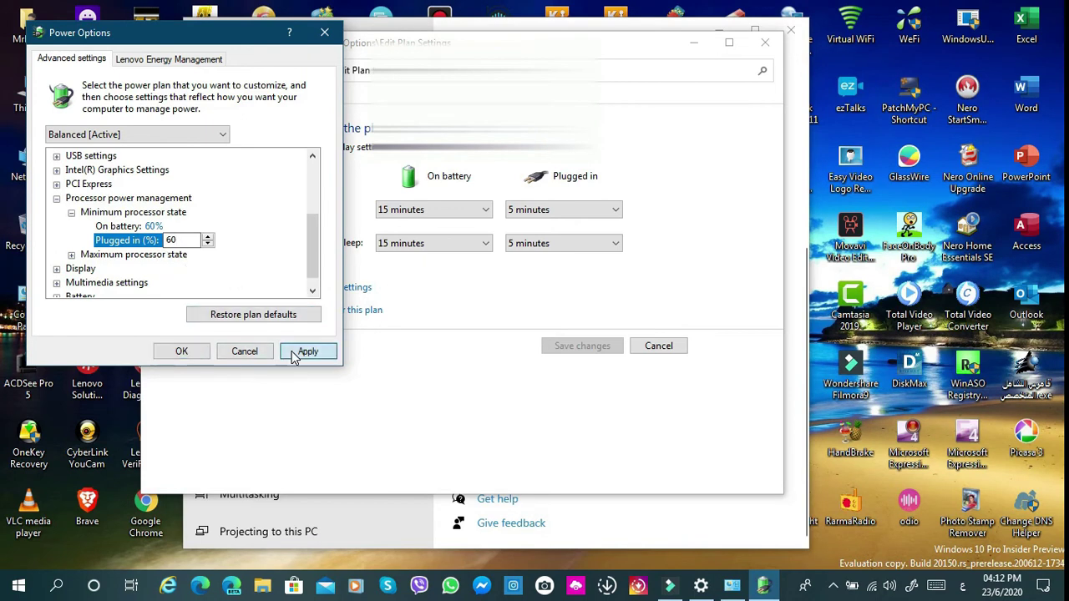
# Step: Expand the Maximum processor state entry, set the minimum processor state to 5% on battery and plugged in, and apply it
pyautogui.doubleClick(174, 257)
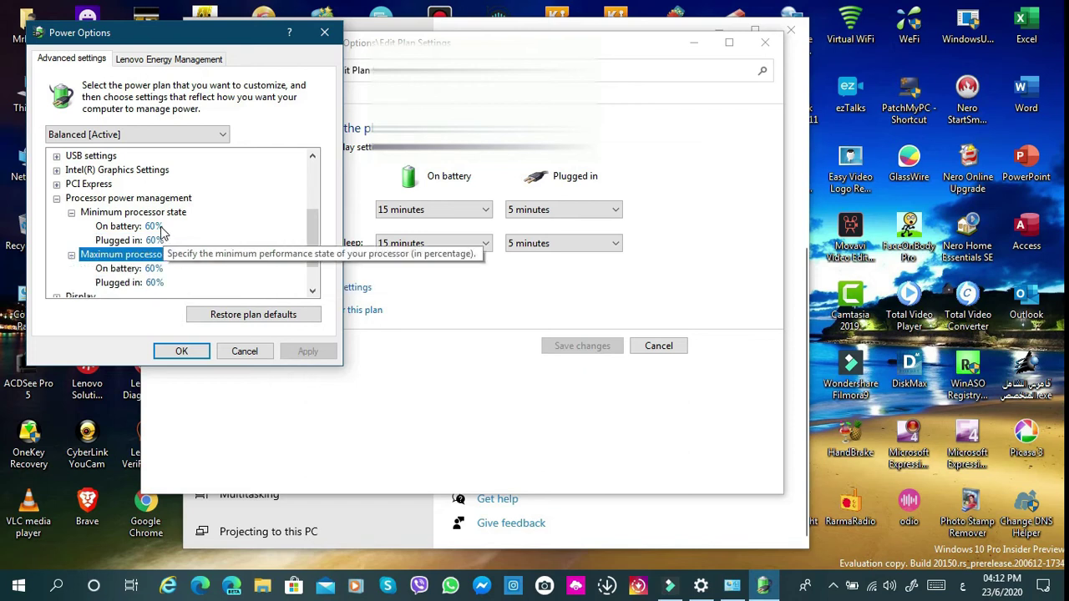
pyautogui.click(163, 227)
pyautogui.moveTo(180, 226); pyautogui.dragTo(165, 226)
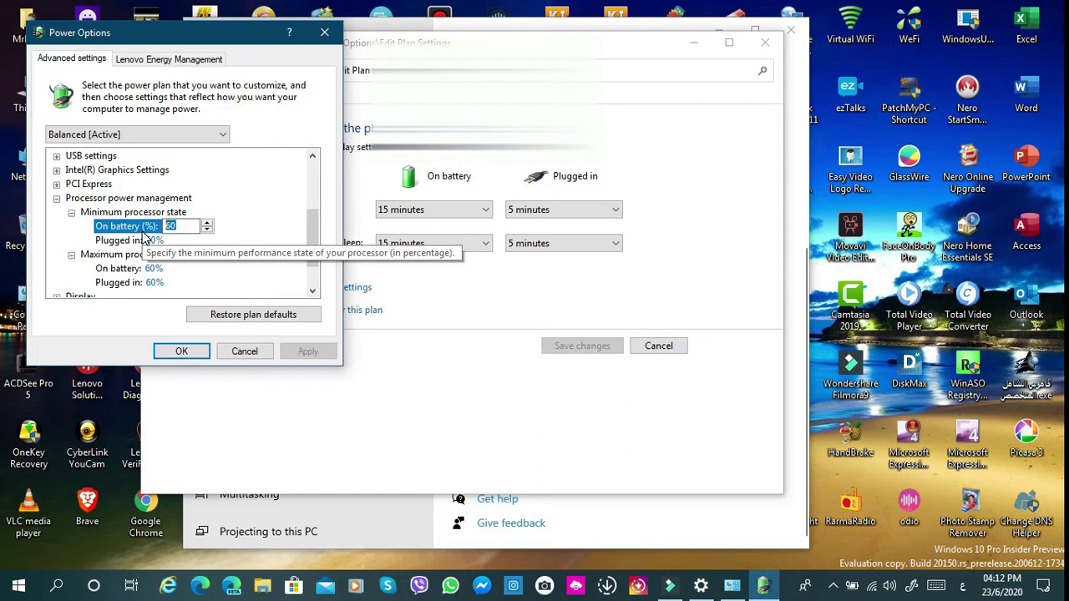
pyautogui.write('5')
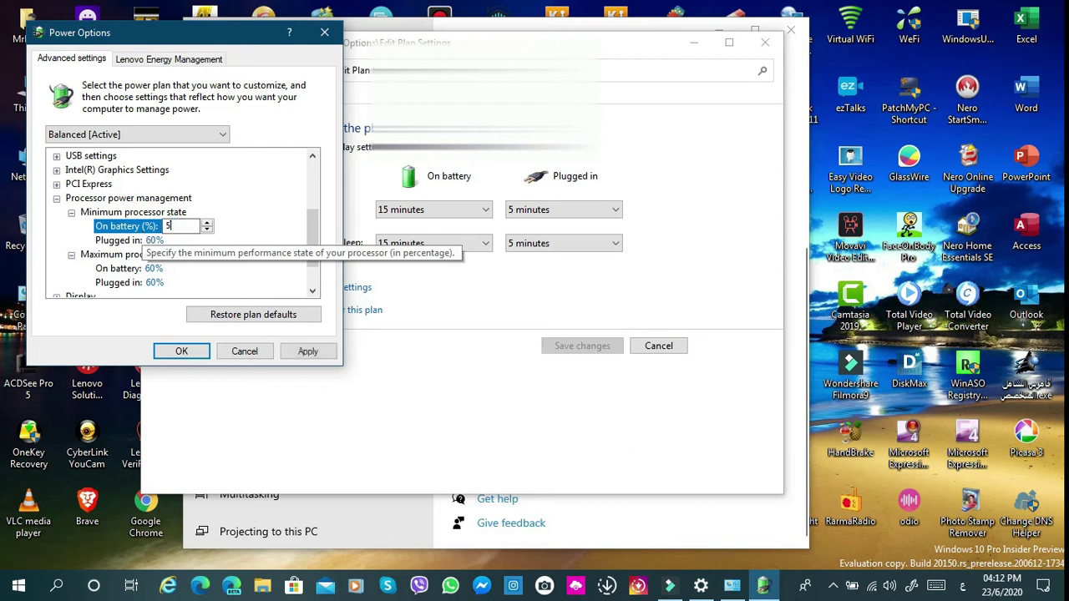
pyautogui.click(155, 241)
pyautogui.doubleClick(164, 241)
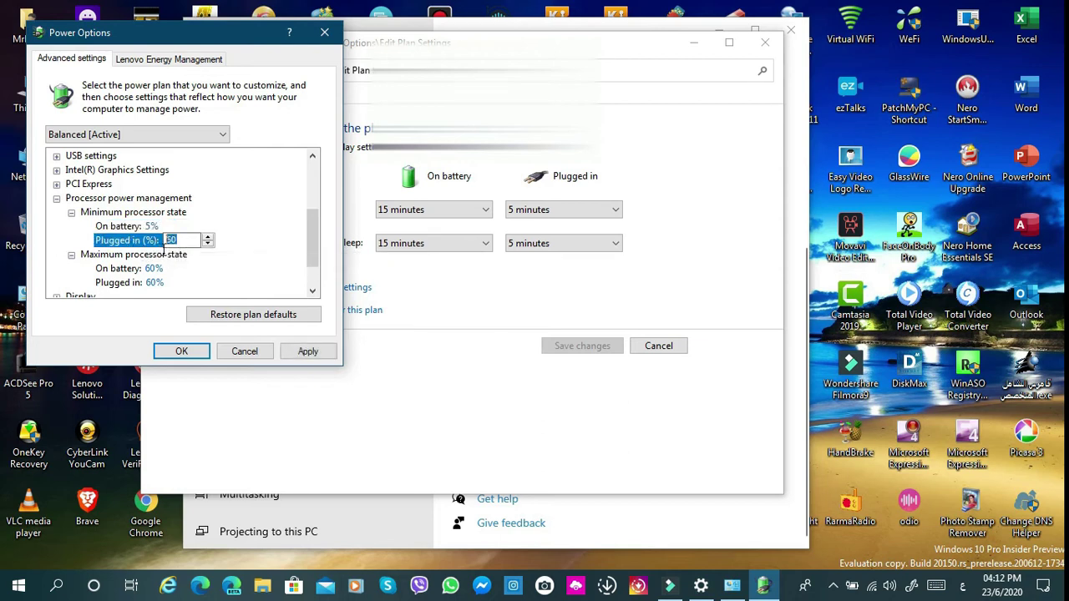
pyautogui.write('5')
pyautogui.click(303, 351)
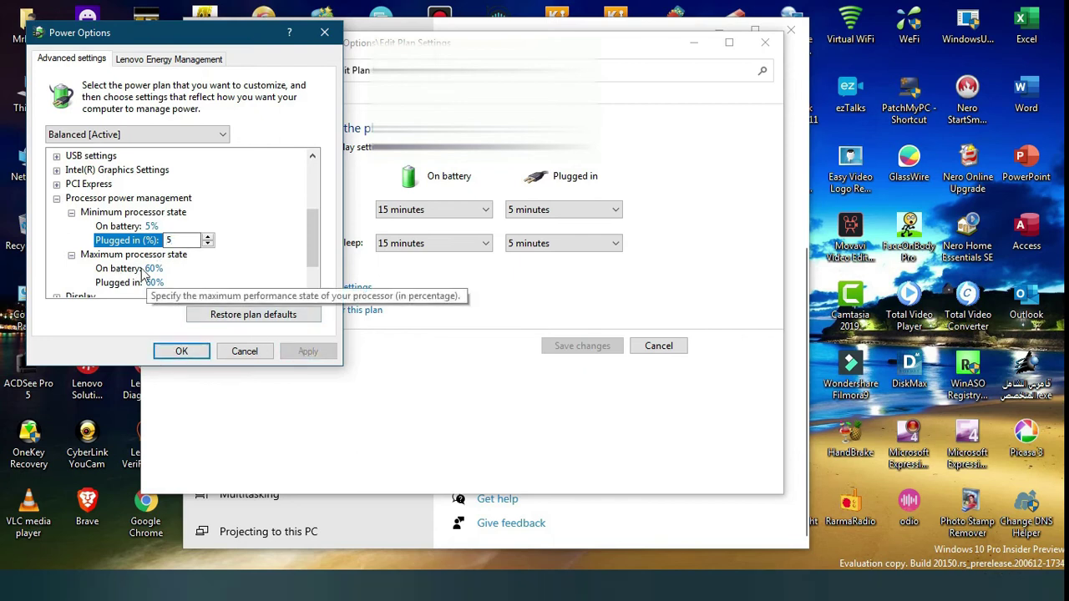
# Step: Confirm the advanced power settings and close the Power Options and Settings windows
pyautogui.click(162, 354)
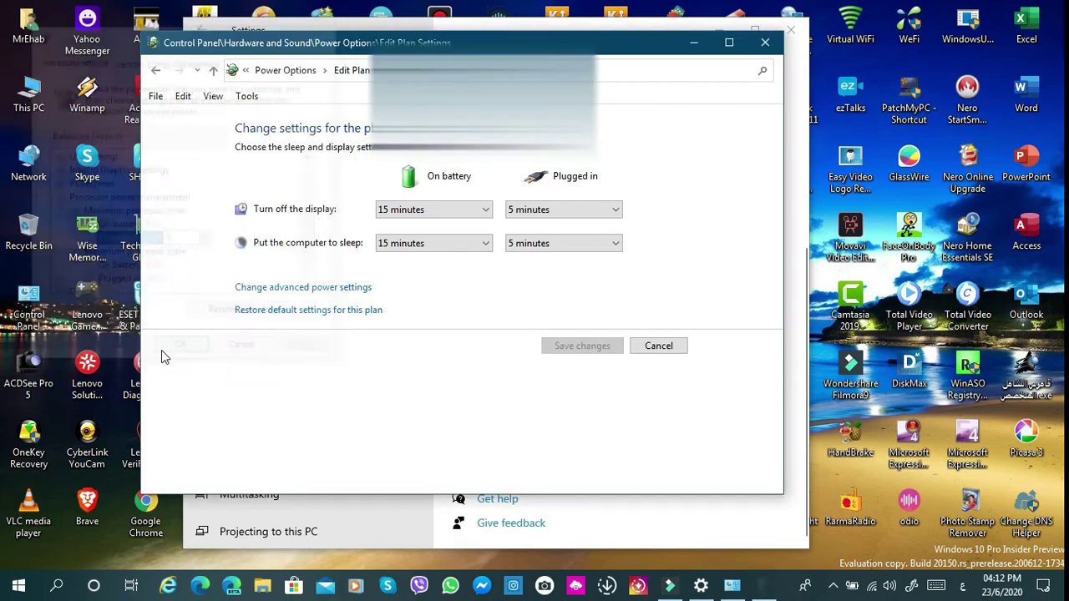
pyautogui.click(765, 42)
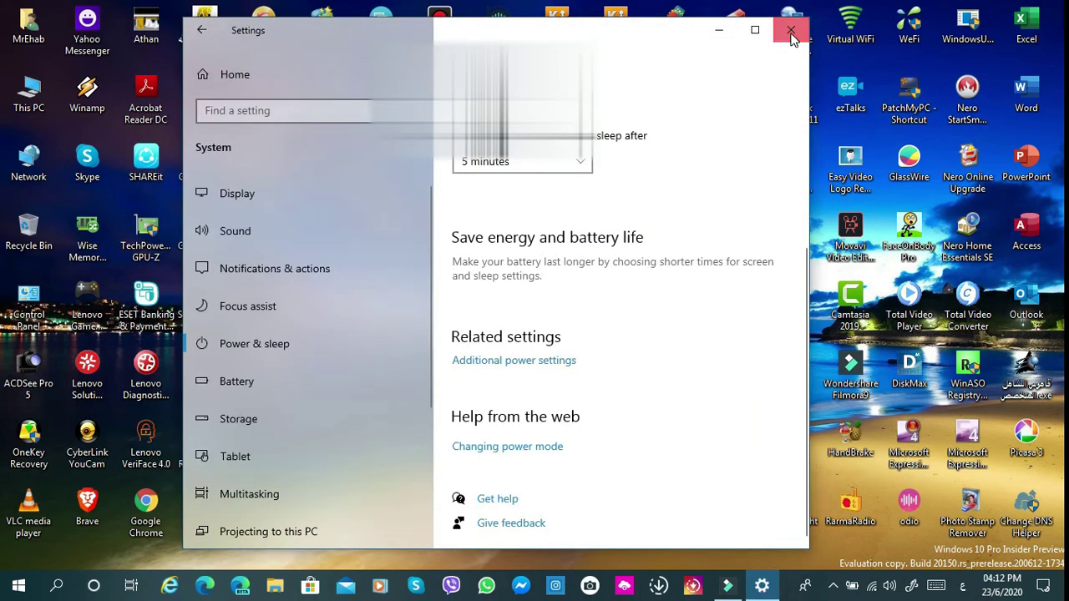
pyautogui.click(790, 30)
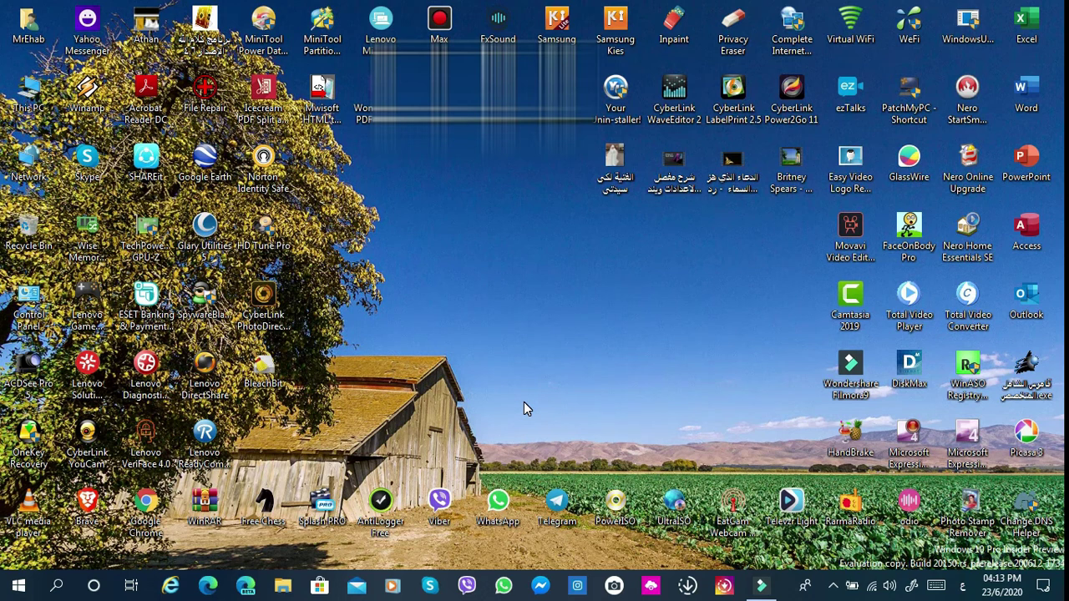
pyautogui.moveTo(760, 587)
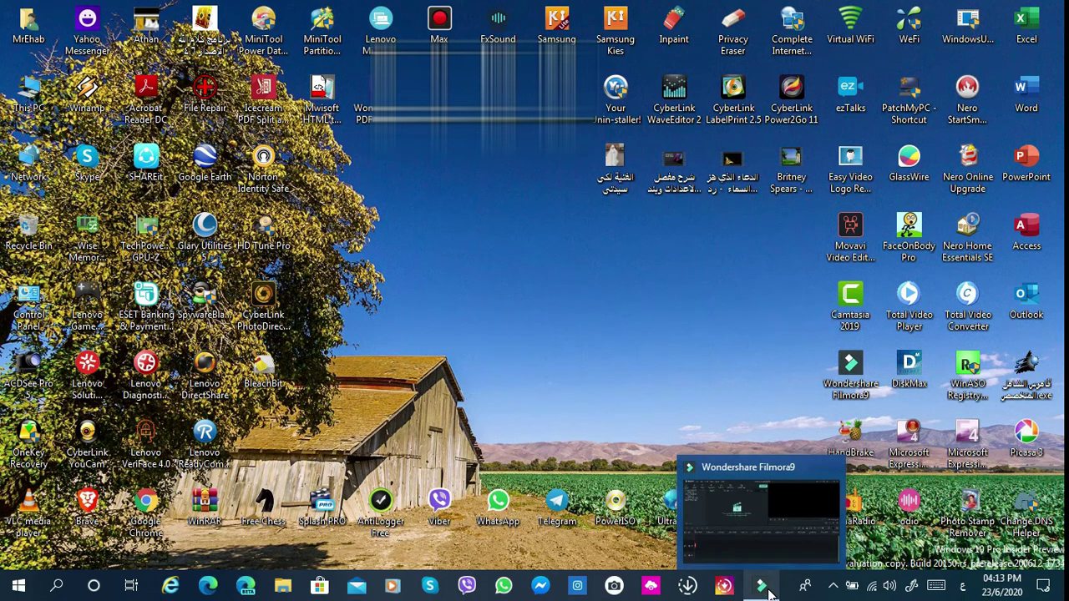
pyautogui.click(834, 588)
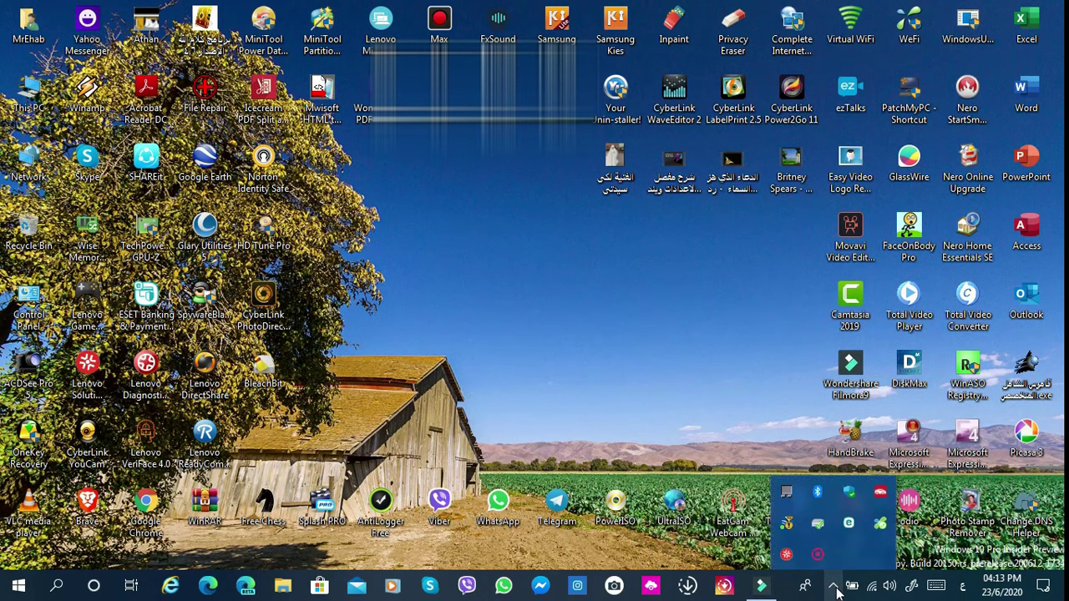
pyautogui.click(817, 553)
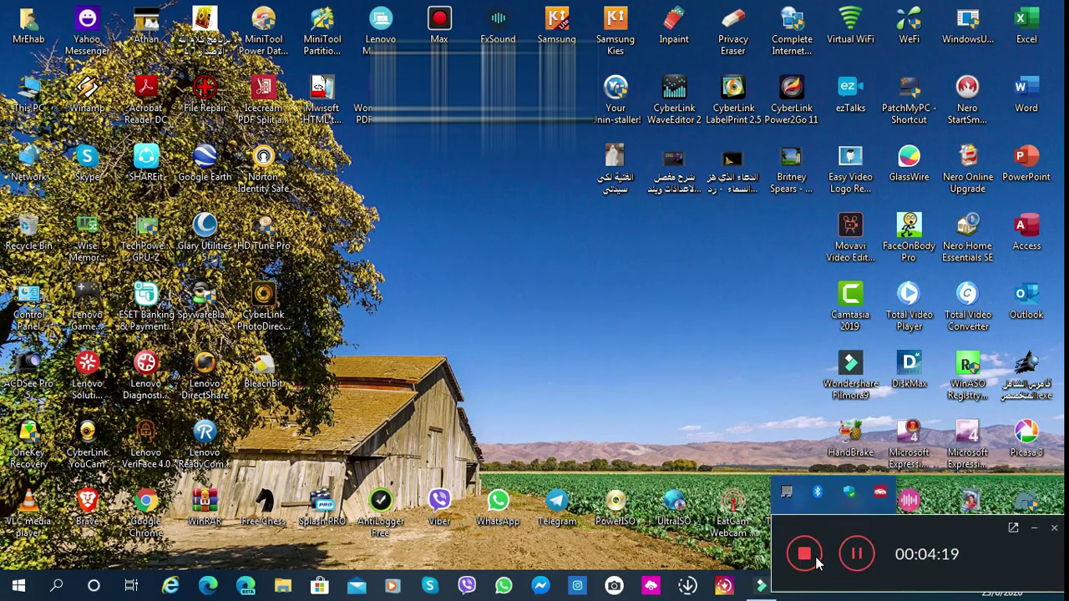